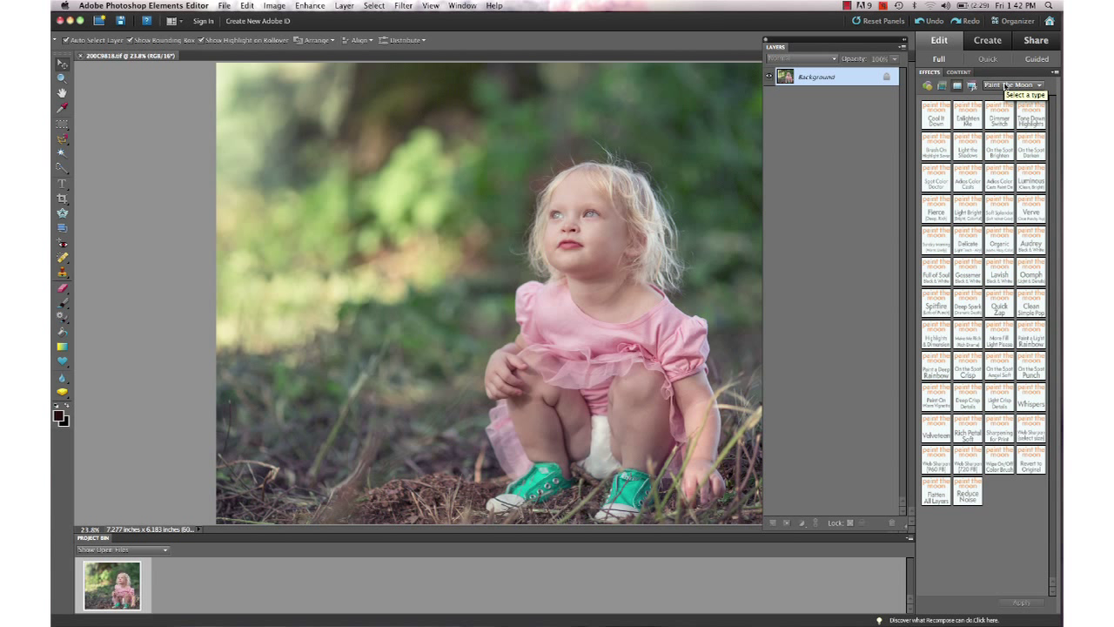
Step: Browse the Paint The Moon effect sets and keep The Essence set selected
{"action": "left_click", "coordinate": [1006, 85]}
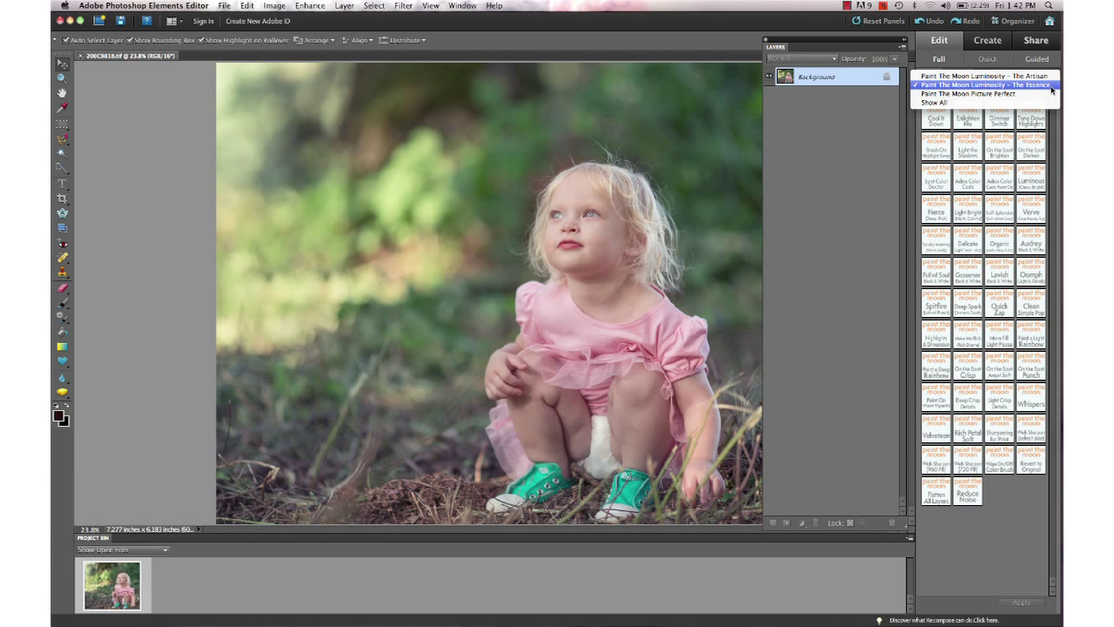
{"action": "left_click", "coordinate": [1052, 85]}
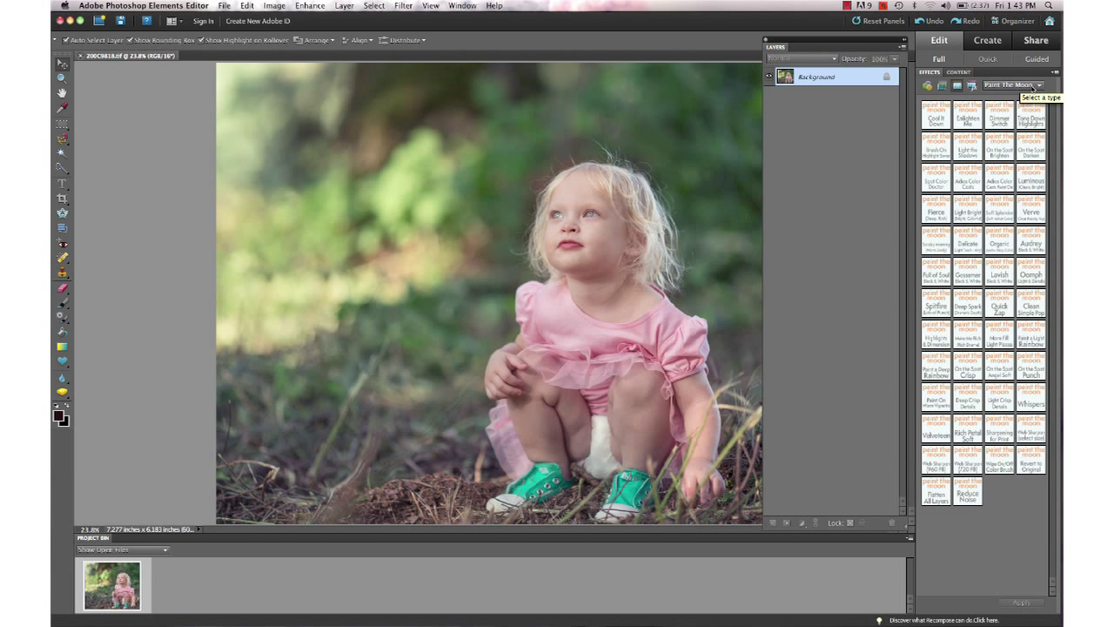
{"action": "left_click", "coordinate": [1019, 85]}
{"action": "left_click", "coordinate": [1019, 85]}
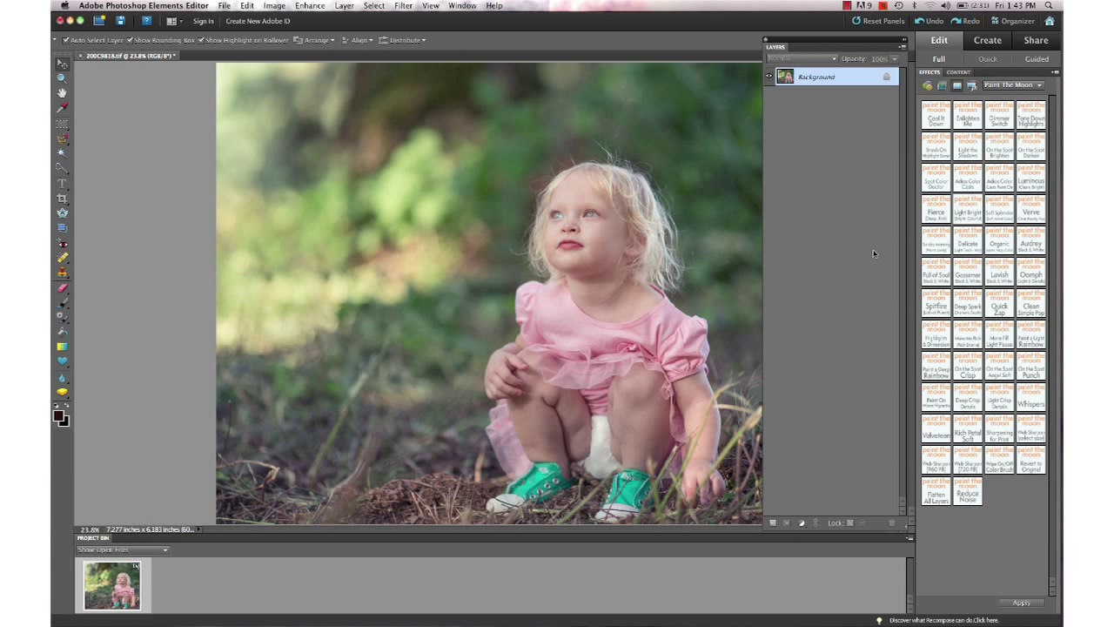
Step: Apply the Light Bright effect to the toddler photo and lower its layer opacity
{"action": "double_click", "coordinate": [967, 213]}
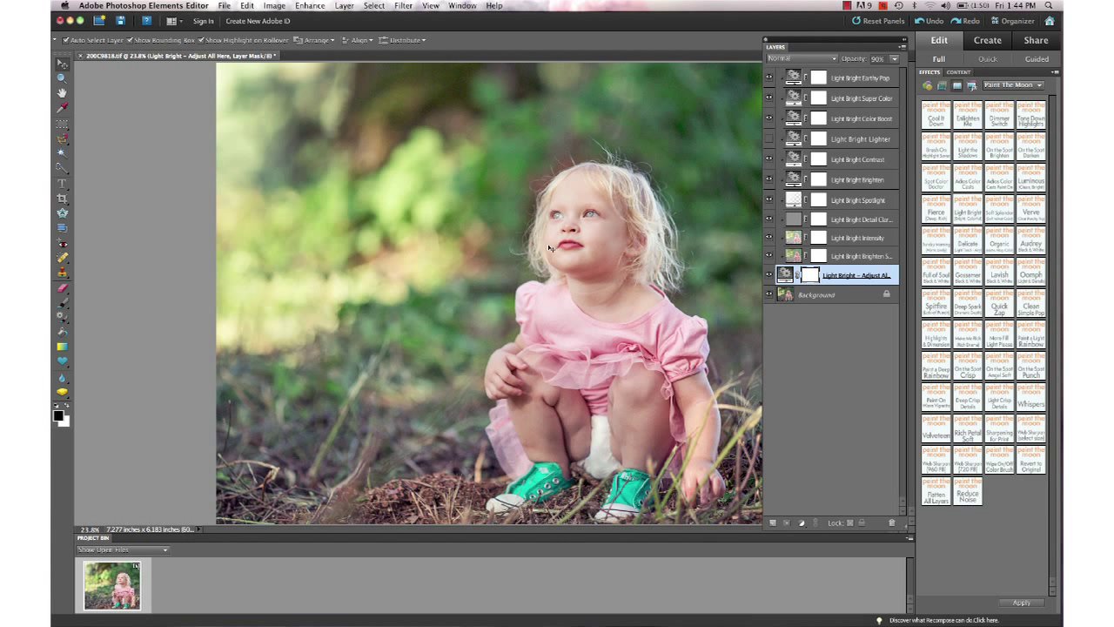
{"action": "left_click_drag", "start_coordinate": [863, 62], "coordinate": [851, 63]}
{"action": "left_click", "coordinate": [993, 85]}
Step: Apply The Artisan's Vintage Vanilla at 40% opacity and brush it off the toddler's face
{"action": "left_click", "coordinate": [993, 76]}
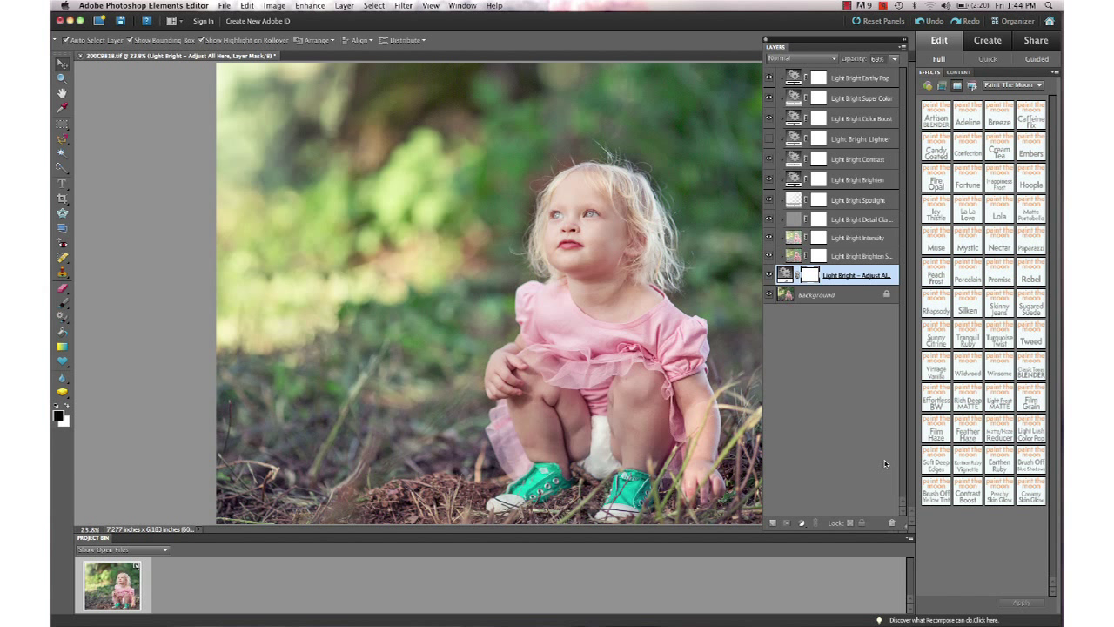
{"action": "double_click", "coordinate": [941, 359]}
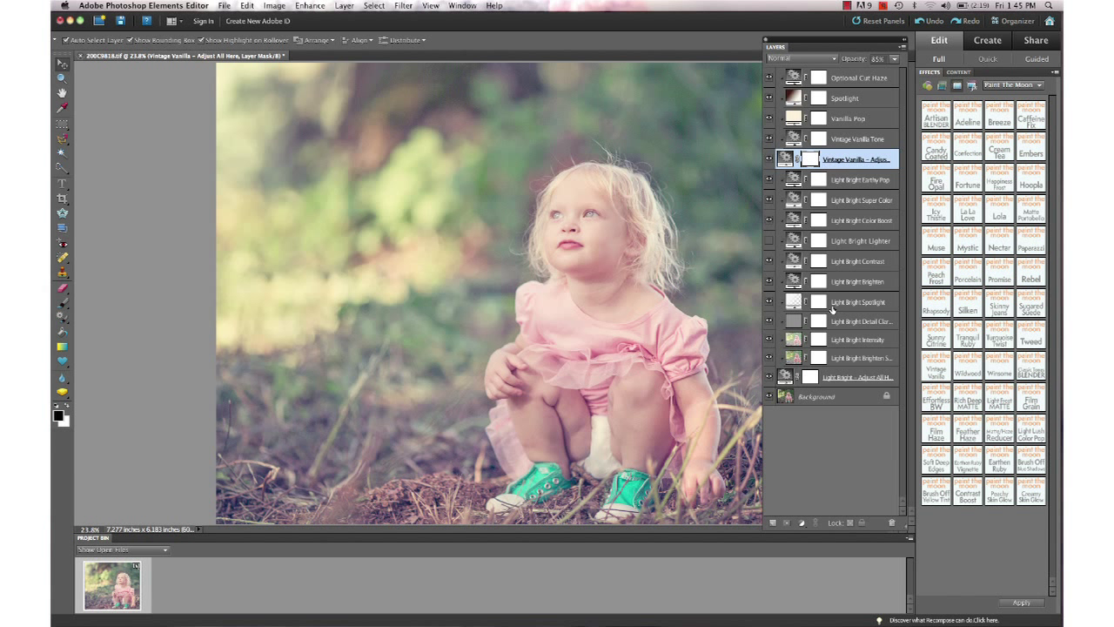
{"action": "left_click", "coordinate": [846, 59]}
{"action": "left_click_drag", "start_coordinate": [846, 59], "coordinate": [838, 60]}
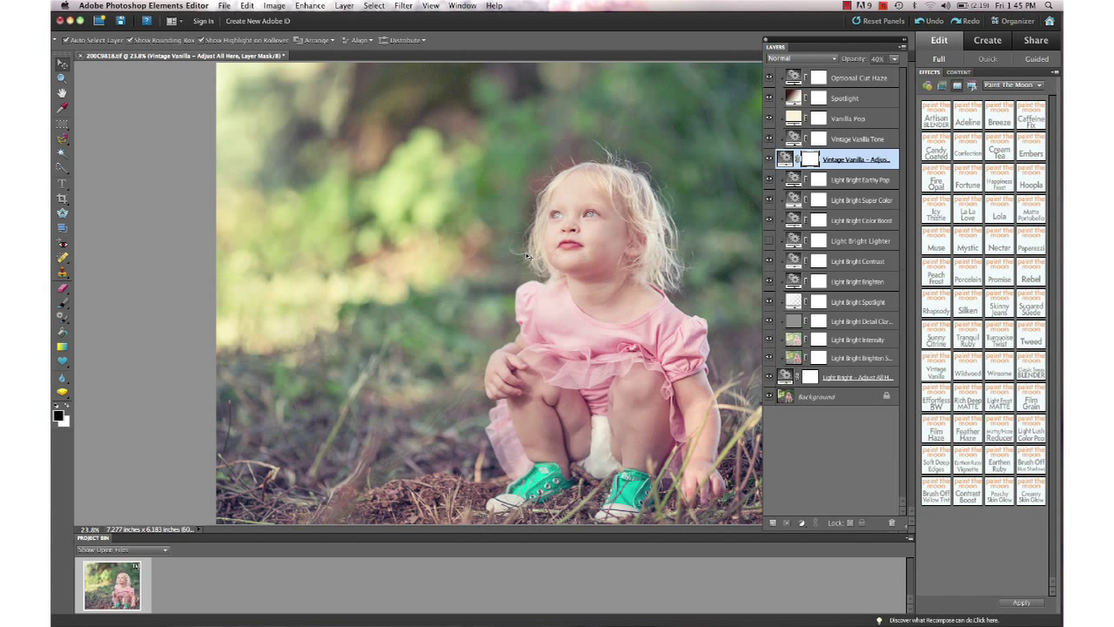
{"action": "key", "text": "b"}
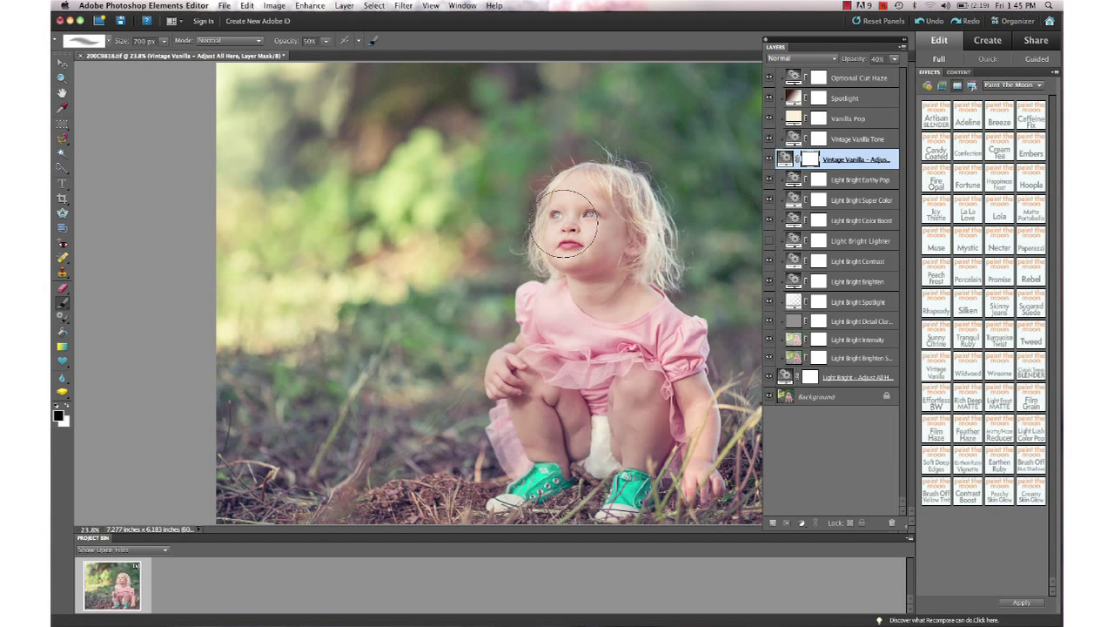
{"action": "left_click_drag", "start_coordinate": [574, 253], "coordinate": [596, 204]}
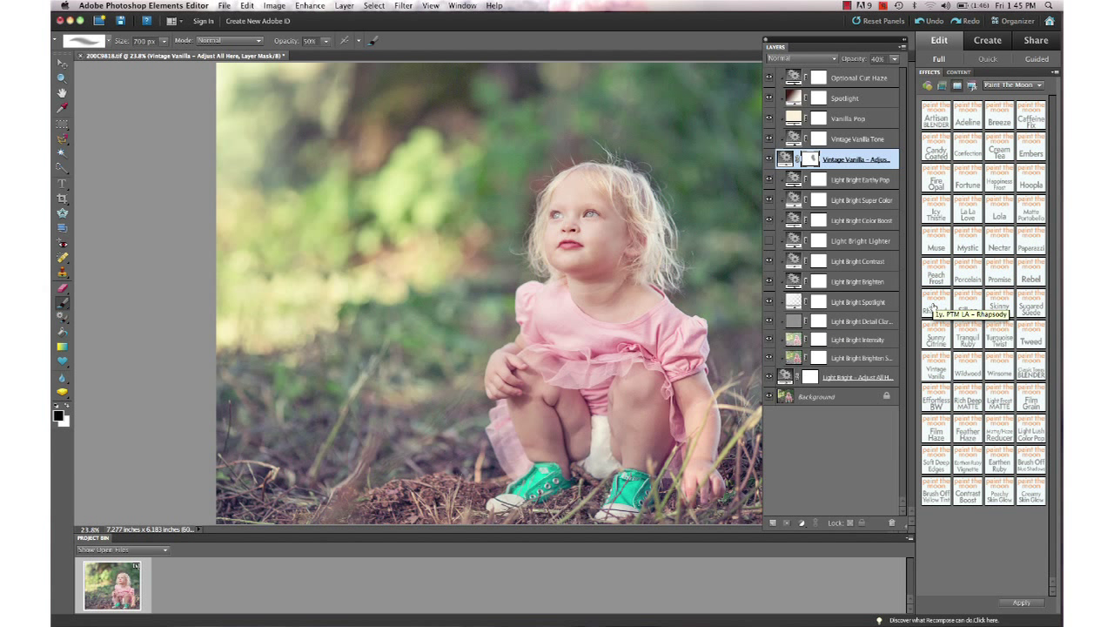
Step: Apply Rhapsody, mask it off the girl, and lower its opacity to 50%
{"action": "double_click", "coordinate": [931, 304]}
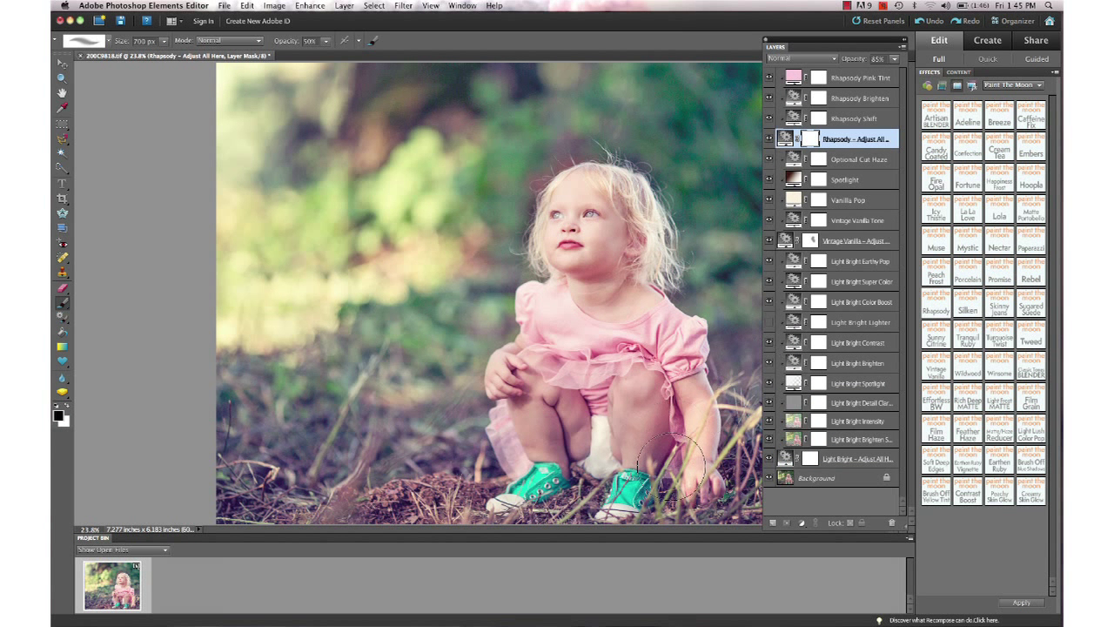
{"action": "mouse_move", "coordinate": [559, 287]}
{"action": "left_mouse_down"}
{"action": "mouse_move", "coordinate": [562, 204]}
{"action": "mouse_move", "coordinate": [587, 183]}
{"action": "mouse_move", "coordinate": [544, 238]}
{"action": "mouse_move", "coordinate": [555, 336]}
{"action": "mouse_move", "coordinate": [703, 346]}
{"action": "left_mouse_up"}
{"action": "left_click_drag", "start_coordinate": [863, 61], "coordinate": [843, 61]}
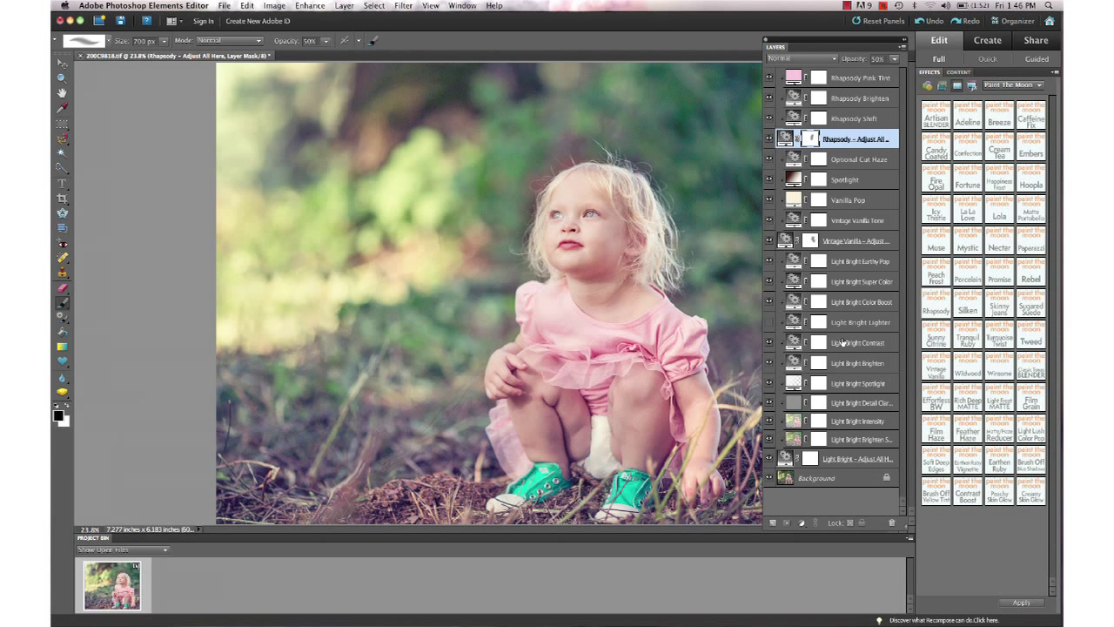
{"action": "left_click", "coordinate": [1010, 86]}
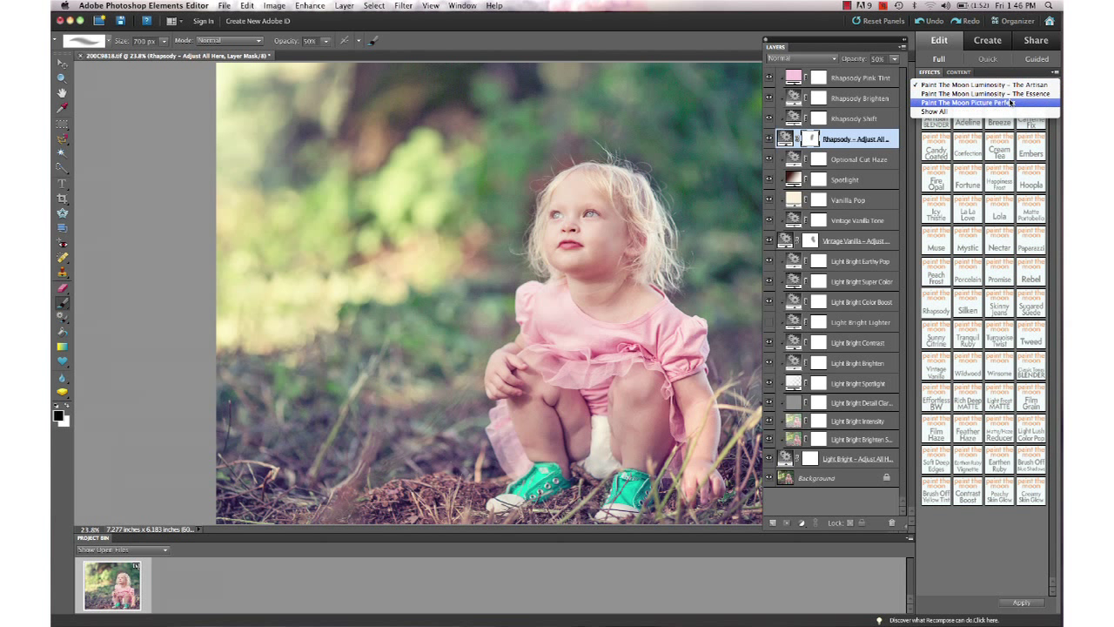
Step: Apply the Velveteen effect from The Essence set and continue past the paint-back instructions
{"action": "left_click", "coordinate": [1010, 98]}
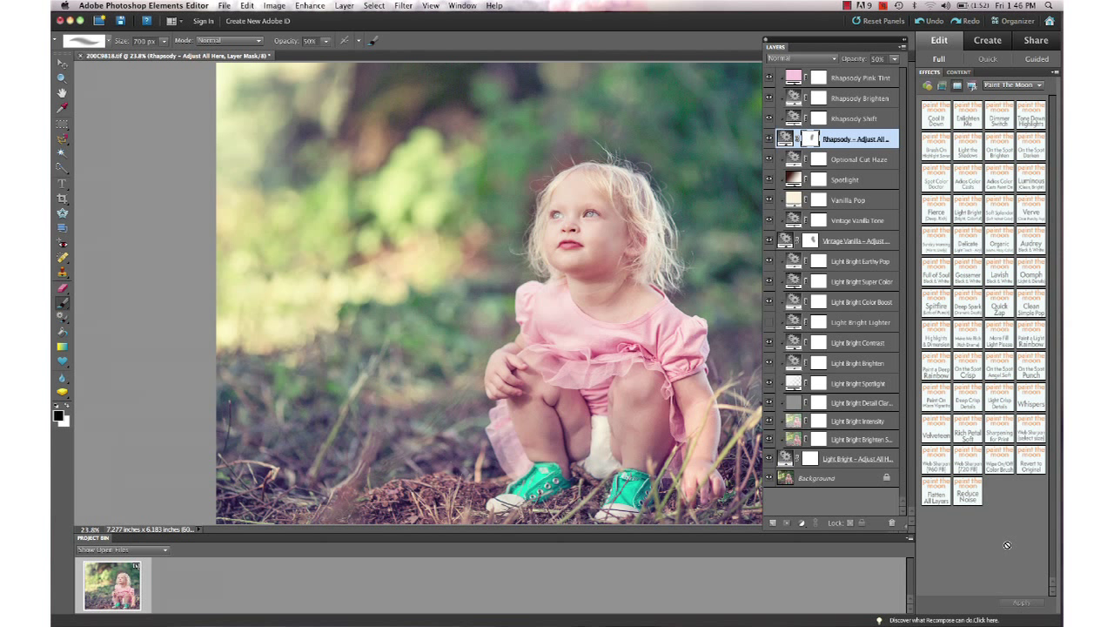
{"action": "double_click", "coordinate": [934, 434]}
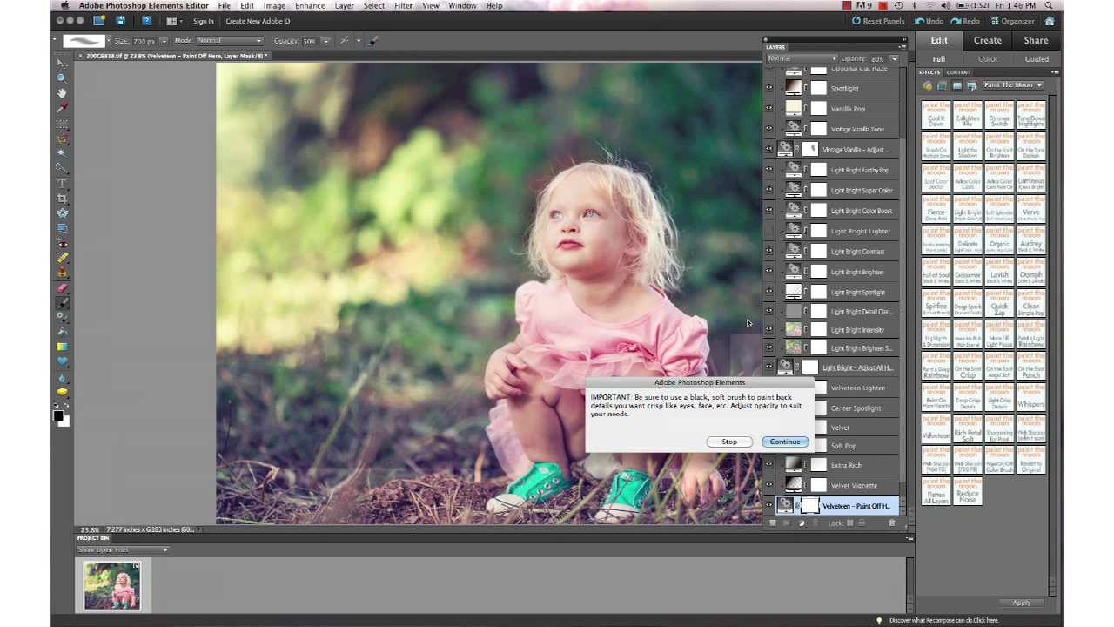
{"action": "left_click", "coordinate": [784, 442]}
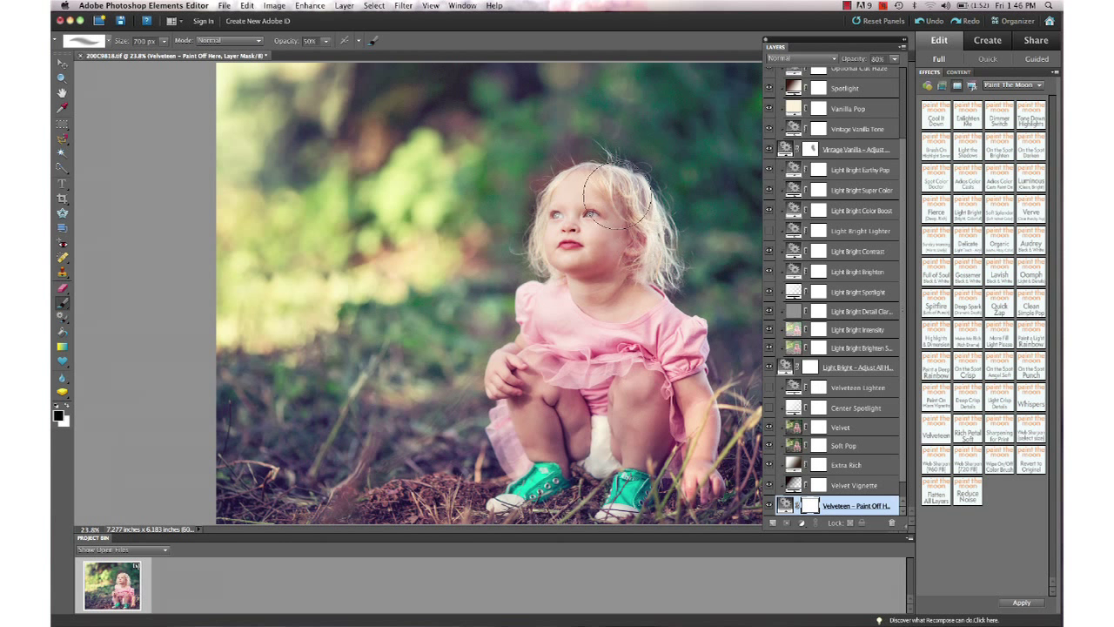
Step: Paint Velveteen off the girl's face, hair, dress, legs and shoes at 100% brush opacity
{"action": "mouse_move", "coordinate": [616, 195]}
{"action": "left_mouse_down"}
{"action": "mouse_move", "coordinate": [591, 197]}
{"action": "mouse_move", "coordinate": [578, 220]}
{"action": "mouse_move", "coordinate": [583, 287]}
{"action": "left_mouse_up"}
{"action": "left_click_drag", "start_coordinate": [293, 38], "coordinate": [324, 39]}
{"action": "mouse_move", "coordinate": [613, 290]}
{"action": "left_mouse_down"}
{"action": "mouse_move", "coordinate": [567, 357]}
{"action": "mouse_move", "coordinate": [549, 448]}
{"action": "mouse_move", "coordinate": [617, 448]}
{"action": "mouse_move", "coordinate": [653, 348]}
{"action": "left_mouse_up"}
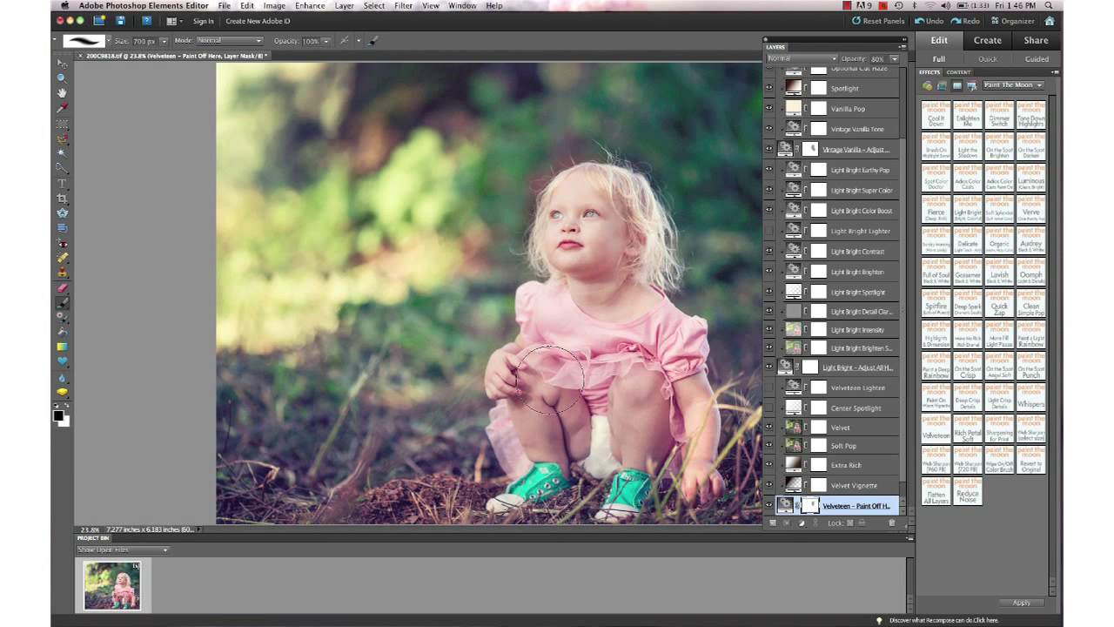
{"action": "mouse_move", "coordinate": [548, 375]}
{"action": "left_mouse_down"}
{"action": "mouse_move", "coordinate": [531, 392]}
{"action": "mouse_move", "coordinate": [626, 239]}
{"action": "mouse_move", "coordinate": [642, 410]}
{"action": "mouse_move", "coordinate": [596, 387]}
{"action": "mouse_move", "coordinate": [566, 427]}
{"action": "mouse_move", "coordinate": [601, 262]}
{"action": "mouse_move", "coordinate": [667, 433]}
{"action": "mouse_move", "coordinate": [620, 357]}
{"action": "left_mouse_up"}
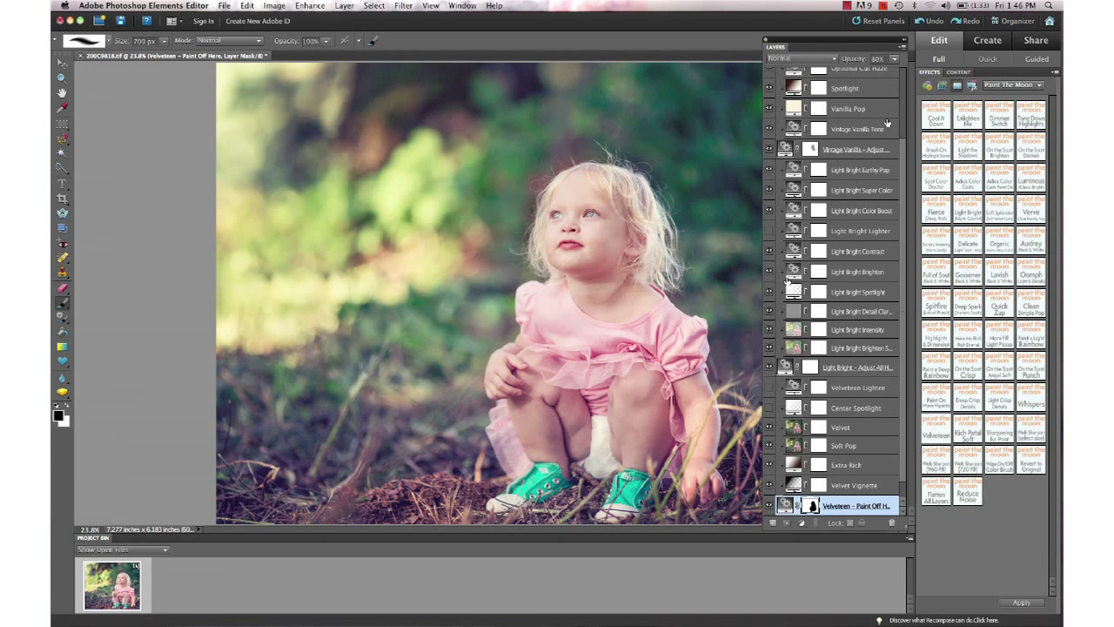
Step: Apply The Artisan's Rich Deep Matte at about 40% and paint it off the girl's face, arm and knee
{"action": "left_click", "coordinate": [998, 85]}
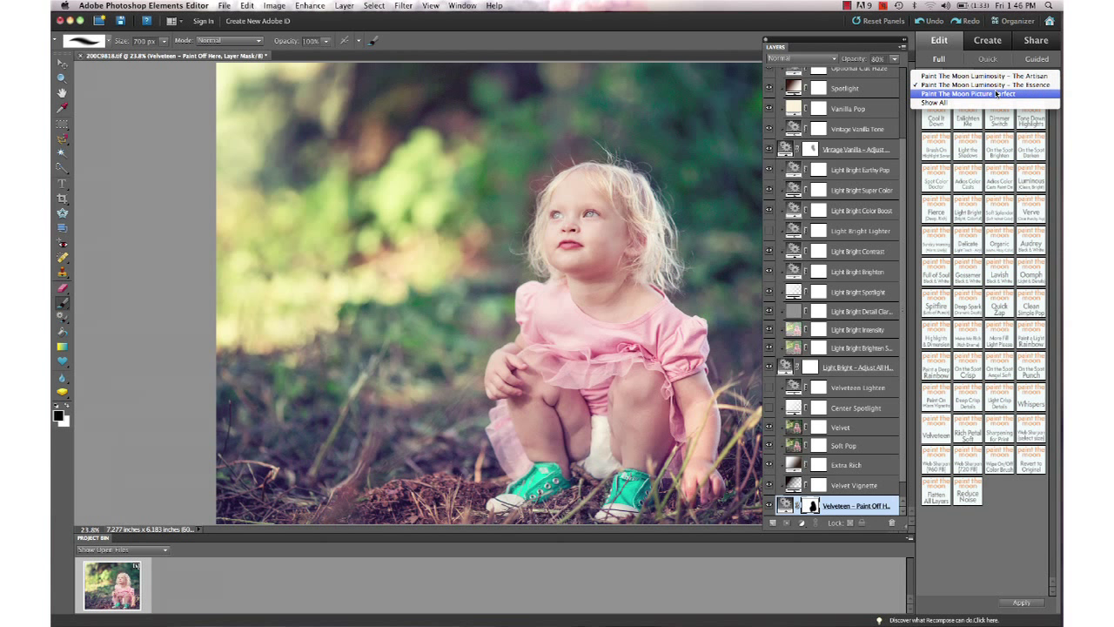
{"action": "left_click", "coordinate": [984, 76]}
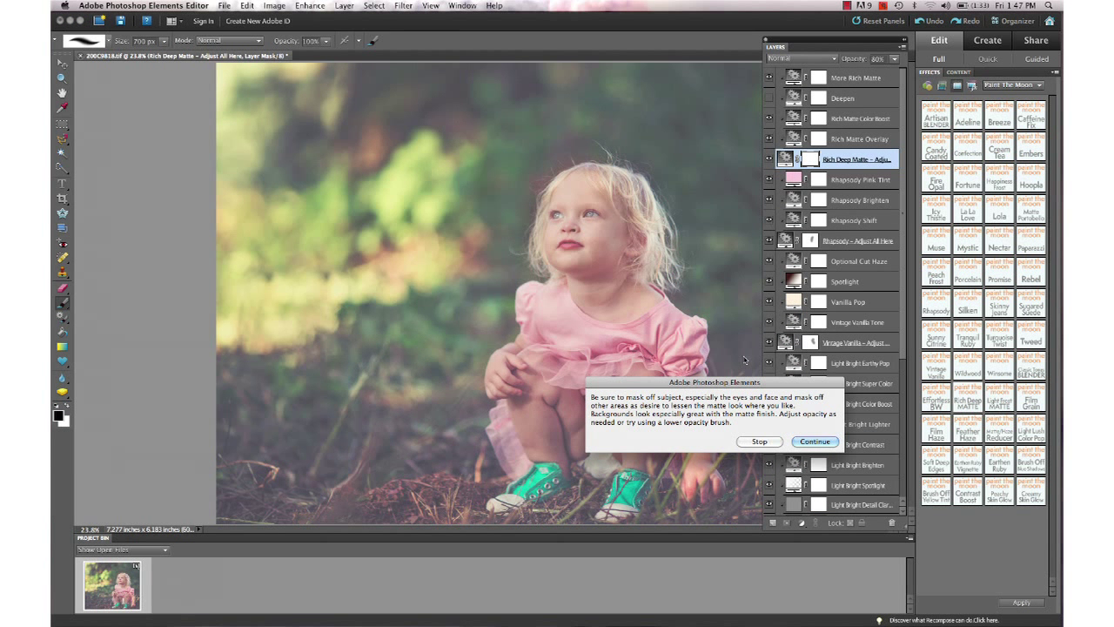
{"action": "key", "text": "Return"}
{"action": "left_click_drag", "start_coordinate": [860, 64], "coordinate": [840, 64]}
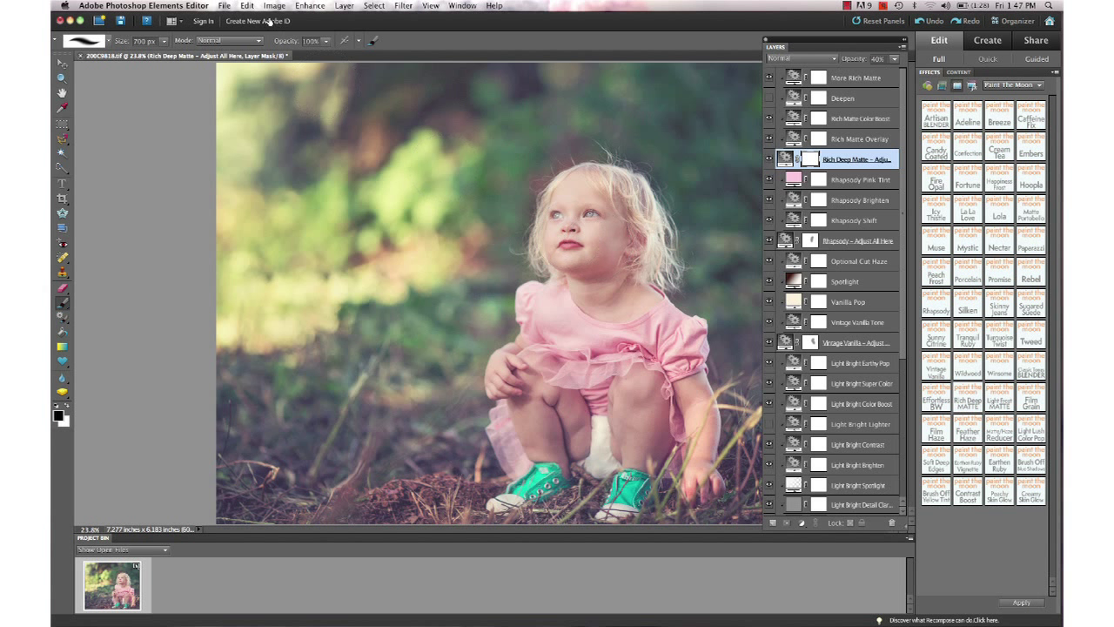
{"action": "mouse_move", "coordinate": [296, 43]}
{"action": "left_mouse_down"}
{"action": "mouse_move", "coordinate": [269, 45]}
{"action": "mouse_move", "coordinate": [286, 49]}
{"action": "left_mouse_up"}
{"action": "mouse_move", "coordinate": [536, 390]}
{"action": "left_mouse_down"}
{"action": "mouse_move", "coordinate": [585, 357]}
{"action": "mouse_move", "coordinate": [659, 386]}
{"action": "mouse_move", "coordinate": [615, 209]}
{"action": "left_mouse_up"}
Step: Apply the La La Love effect to the whole toddler photo
{"action": "double_click", "coordinate": [979, 212]}
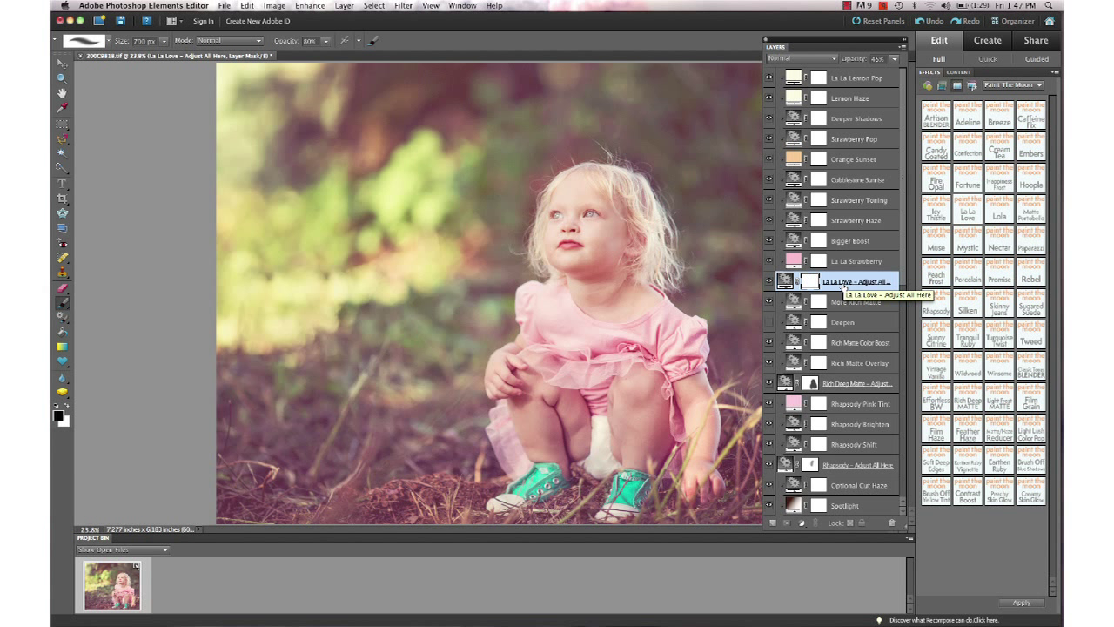
Step: Invert the La La Love mask and paint the effect back onto the background with a larger white brush
{"action": "key", "text": "super+i"}
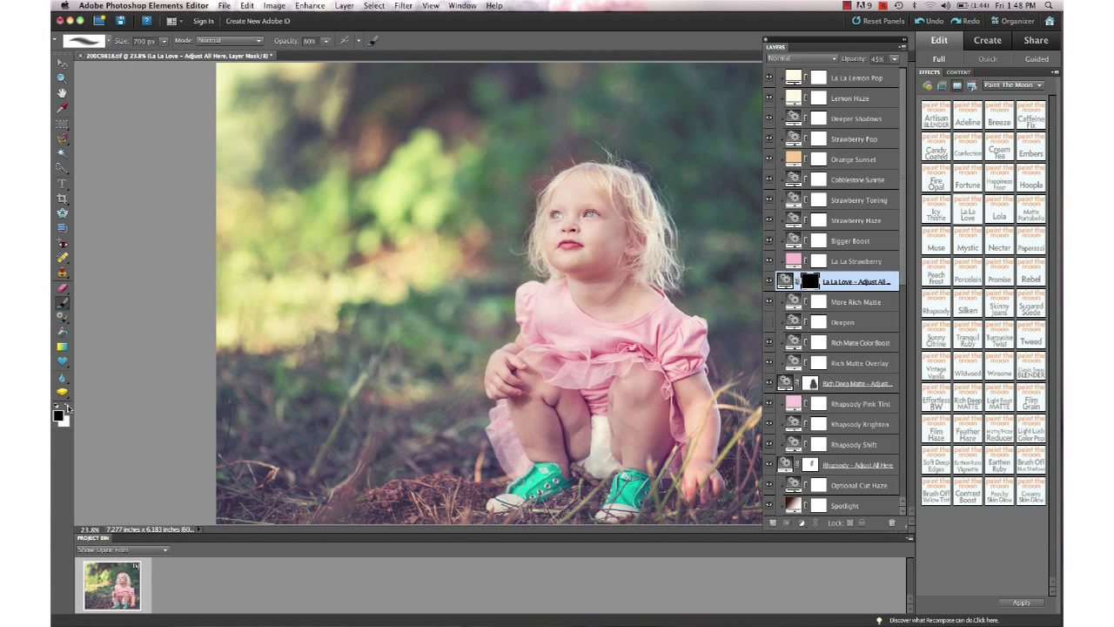
{"action": "left_click", "coordinate": [67, 407]}
{"action": "left_click", "coordinate": [67, 407]}
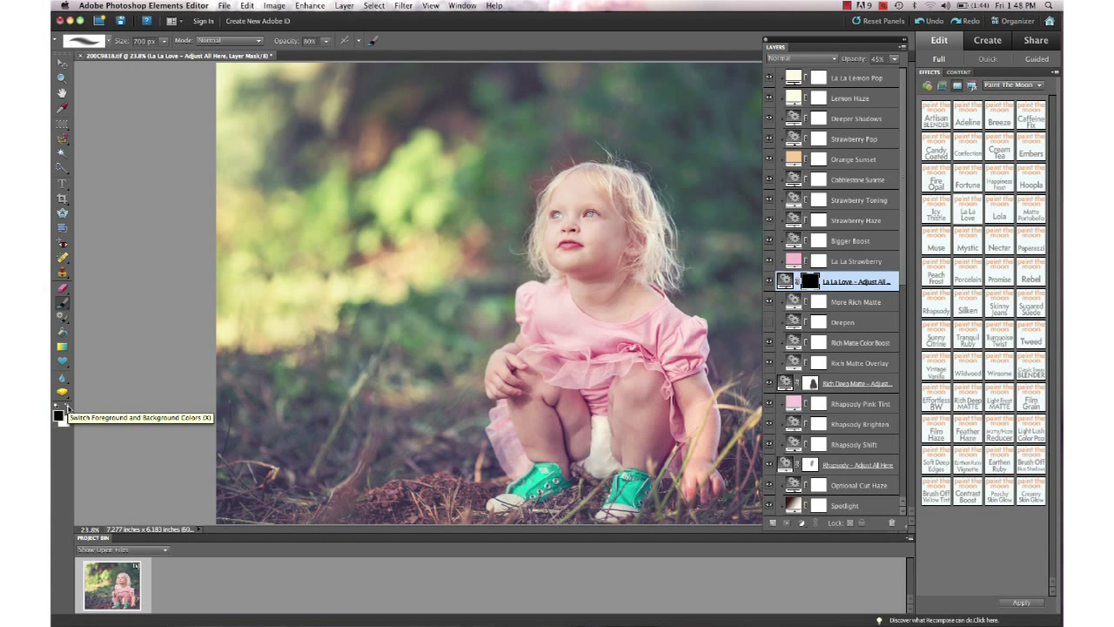
{"action": "left_click", "coordinate": [67, 407]}
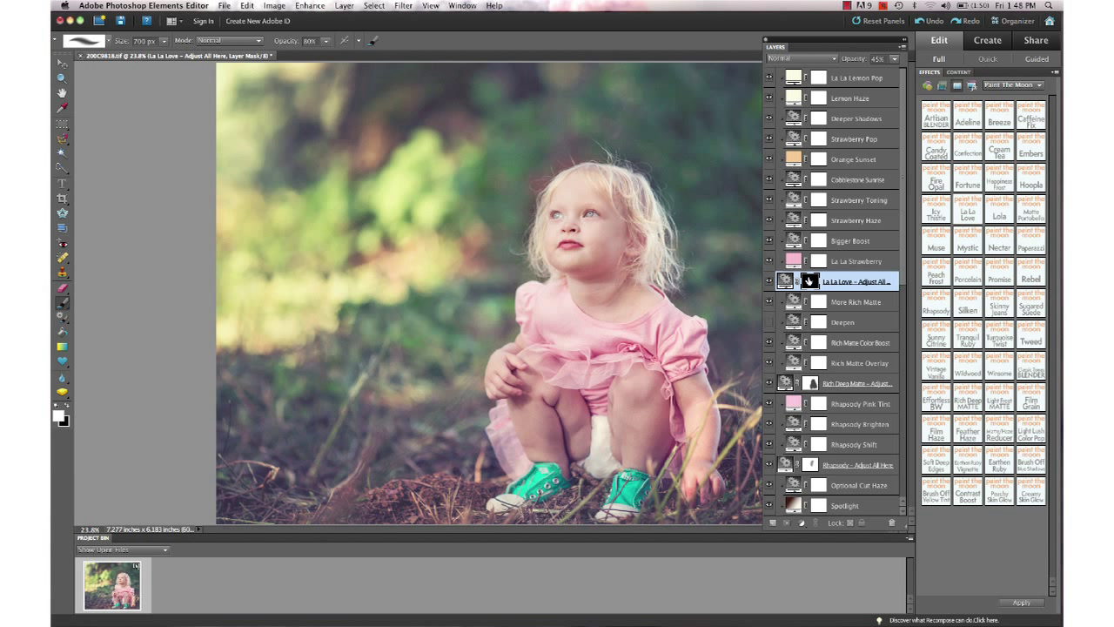
{"action": "key", "text": "bracketright"}
{"action": "key", "text": "bracketright"}
{"action": "key", "text": "bracketright"}
{"action": "key", "text": "bracketright"}
{"action": "key", "text": "bracketright"}
{"action": "key", "text": "bracketright"}
{"action": "key", "text": "bracketright"}
{"action": "mouse_move", "coordinate": [368, 170]}
{"action": "left_mouse_down"}
{"action": "mouse_move", "coordinate": [283, 170]}
{"action": "mouse_move", "coordinate": [278, 191]}
{"action": "mouse_move", "coordinate": [375, 332]}
{"action": "mouse_move", "coordinate": [397, 267]}
{"action": "mouse_move", "coordinate": [320, 362]}
{"action": "mouse_move", "coordinate": [379, 442]}
{"action": "mouse_move", "coordinate": [296, 461]}
{"action": "left_mouse_up"}
Step: Compare against the Background layer alone, restore all effect layers, and show the effect set list
{"action": "scroll", "coordinate": [836, 159], "scroll_direction": "down", "scroll_amount": 7}
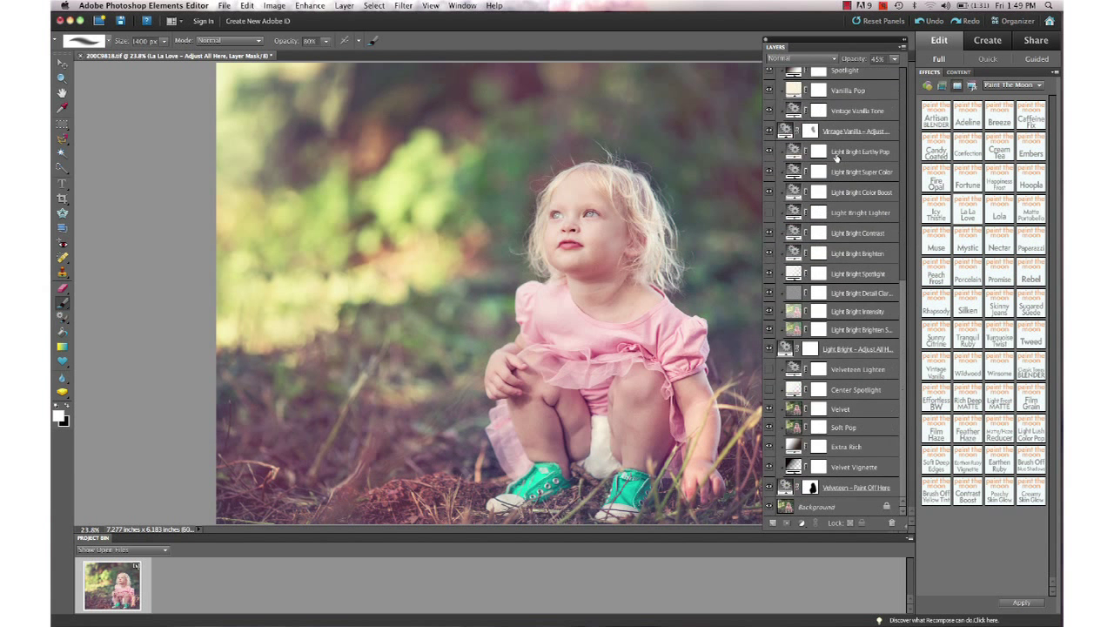
{"action": "left_click", "coordinate": [769, 507], "text": "alt"}
{"action": "left_click", "coordinate": [769, 506], "text": "alt"}
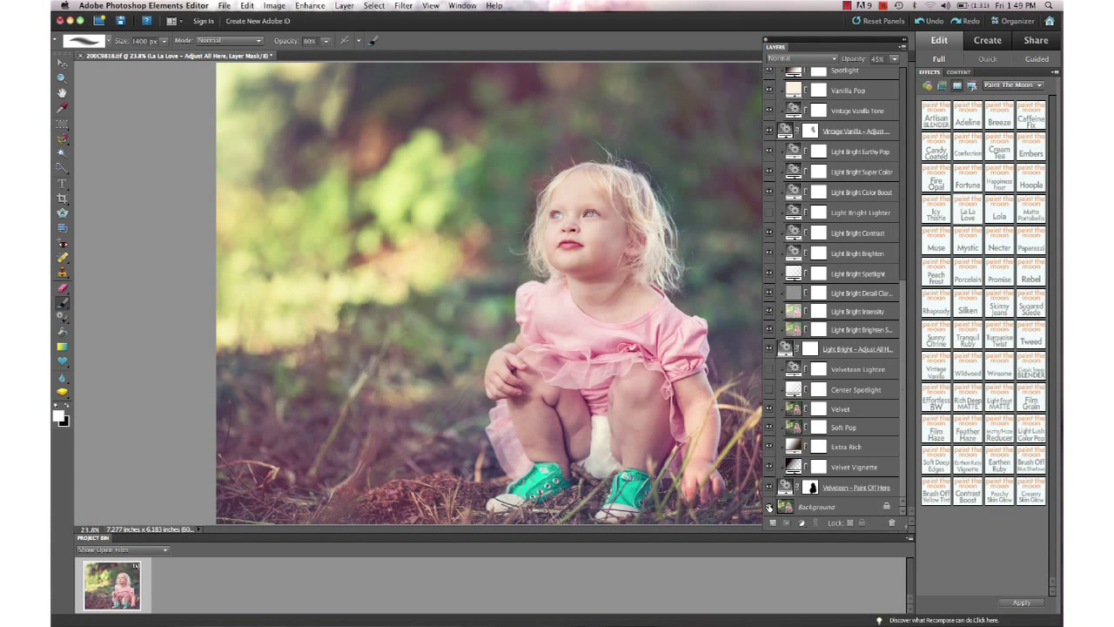
{"action": "left_click", "coordinate": [1012, 85]}
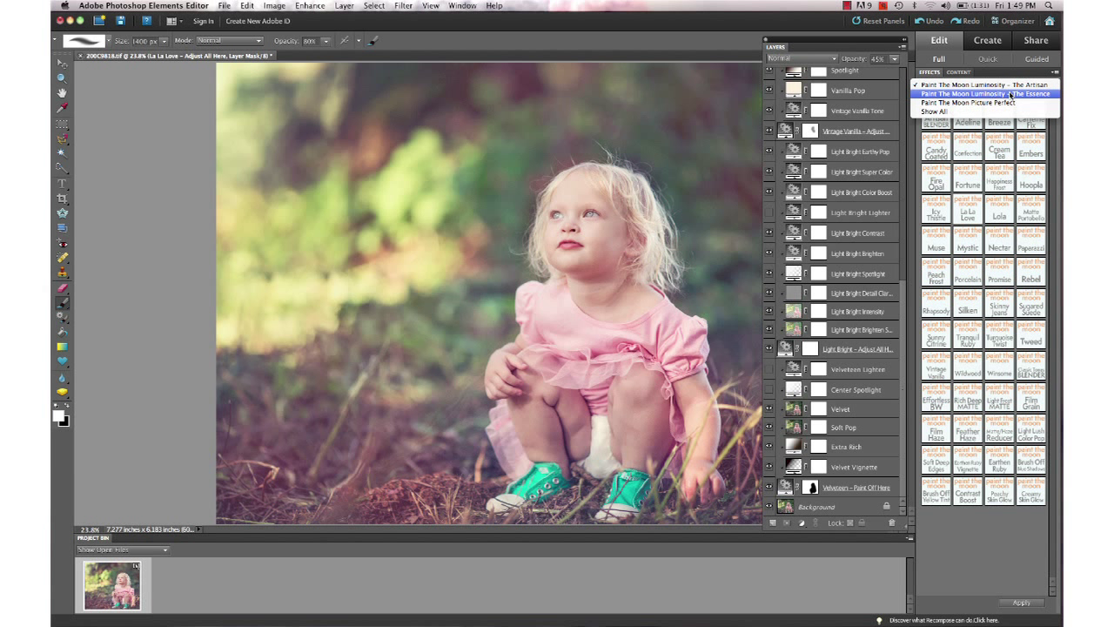
Step: Apply The Essence's Dimmer Switch effect and set its layer opacity to about 25%
{"action": "left_click", "coordinate": [1011, 93]}
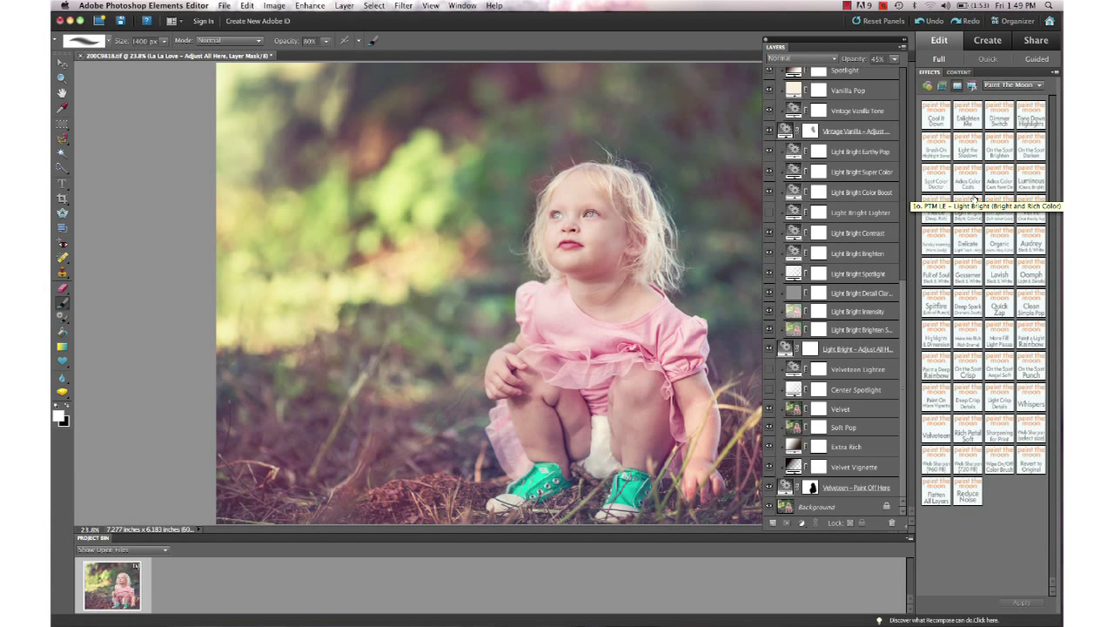
{"action": "double_click", "coordinate": [1010, 110]}
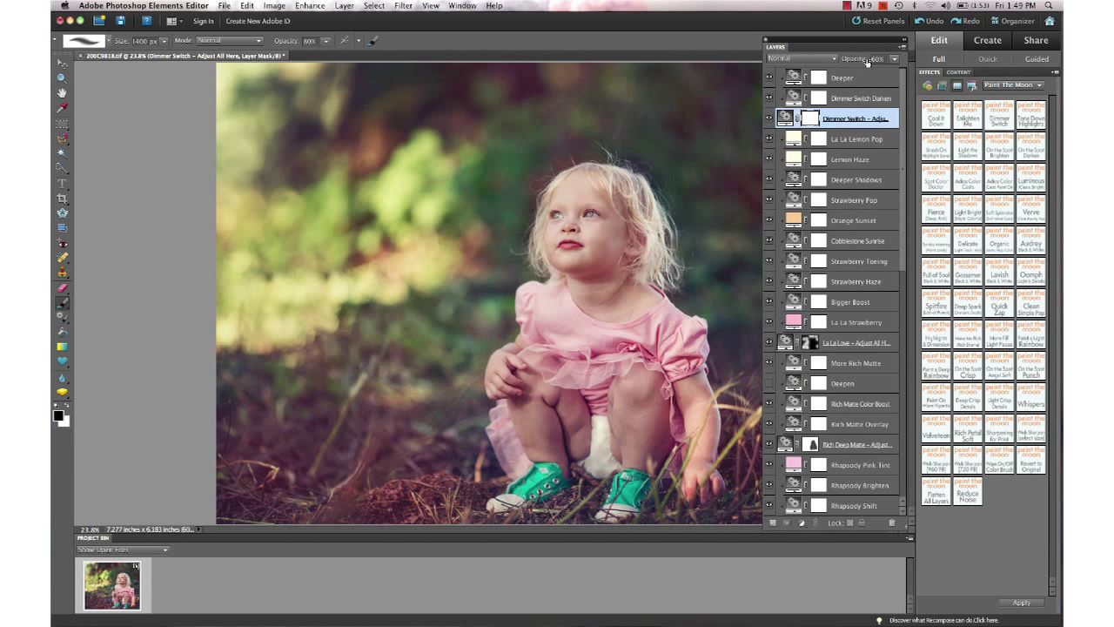
{"action": "left_click_drag", "start_coordinate": [852, 66], "coordinate": [886, 61]}
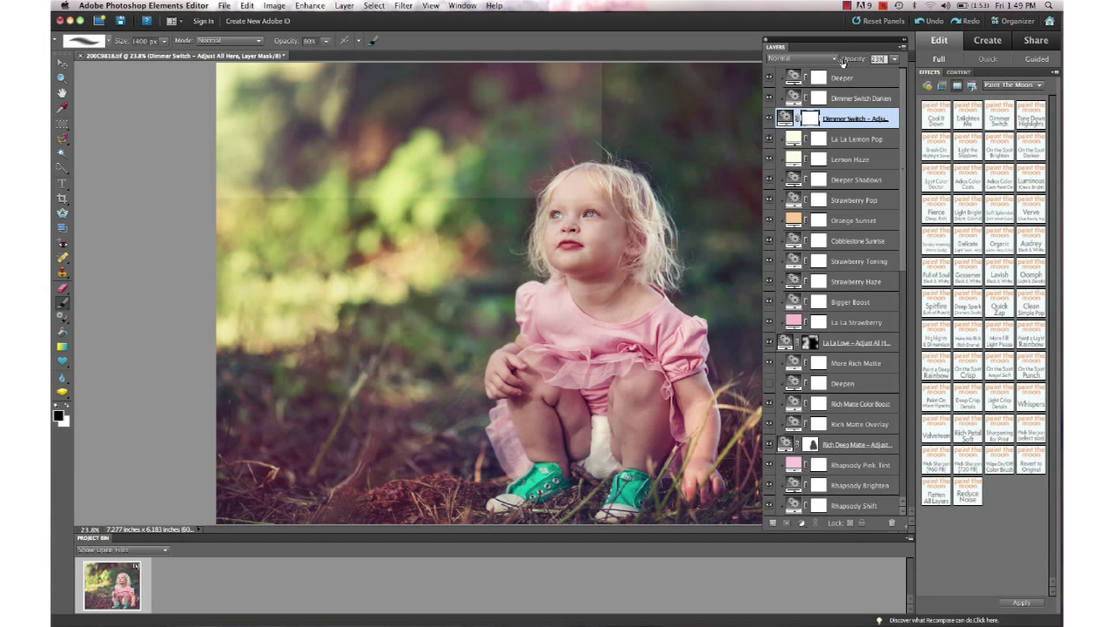
{"action": "type", "text": "21"}
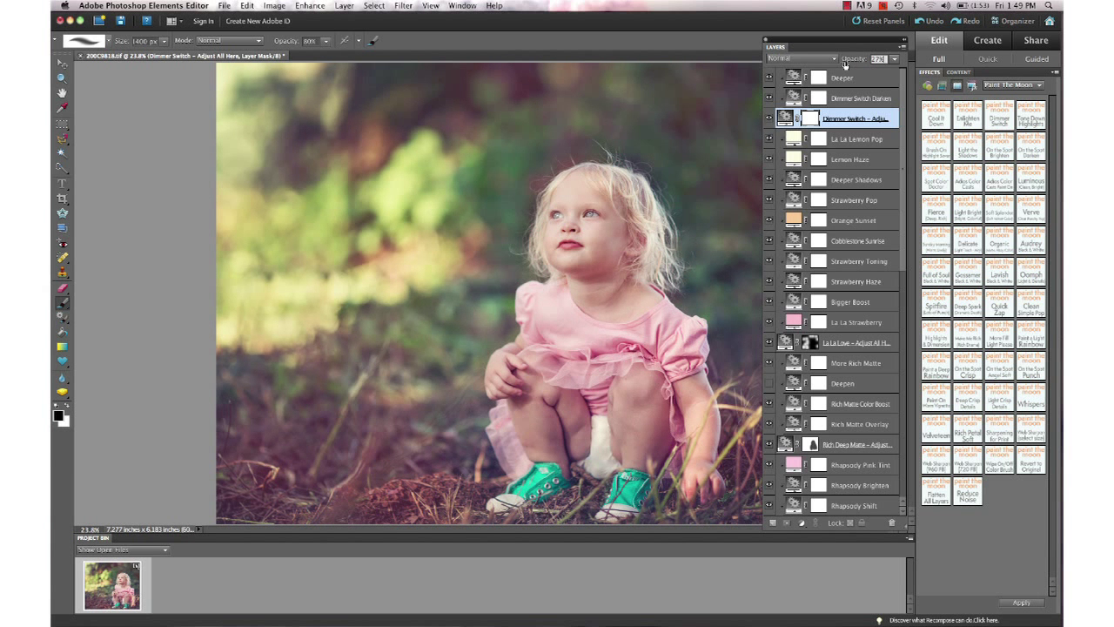
{"action": "left_click_drag", "start_coordinate": [845, 64], "coordinate": [845, 66]}
{"action": "left_click", "coordinate": [768, 119]}
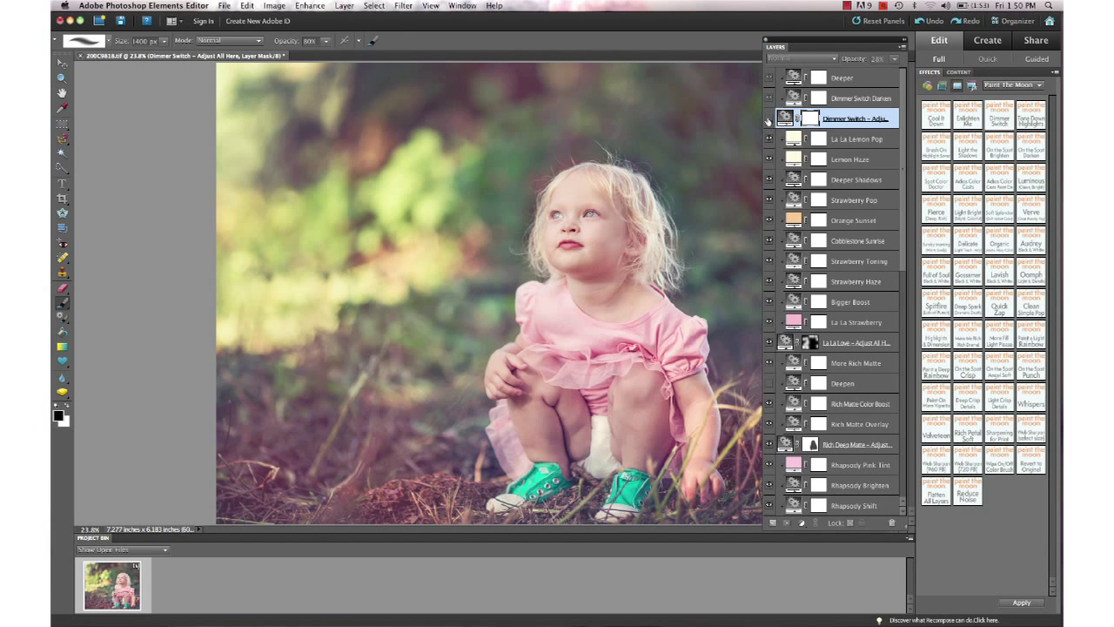
{"action": "left_click", "coordinate": [767, 119]}
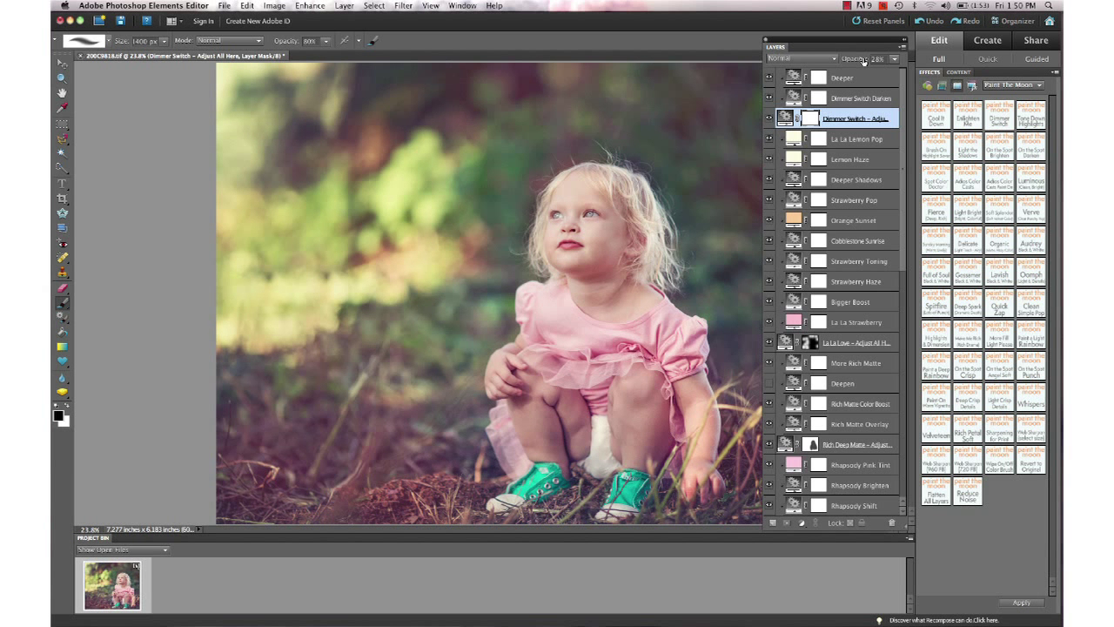
{"action": "left_click_drag", "start_coordinate": [864, 61], "coordinate": [860, 61]}
{"action": "scroll", "coordinate": [834, 287], "scroll_direction": "down", "scroll_amount": 10}
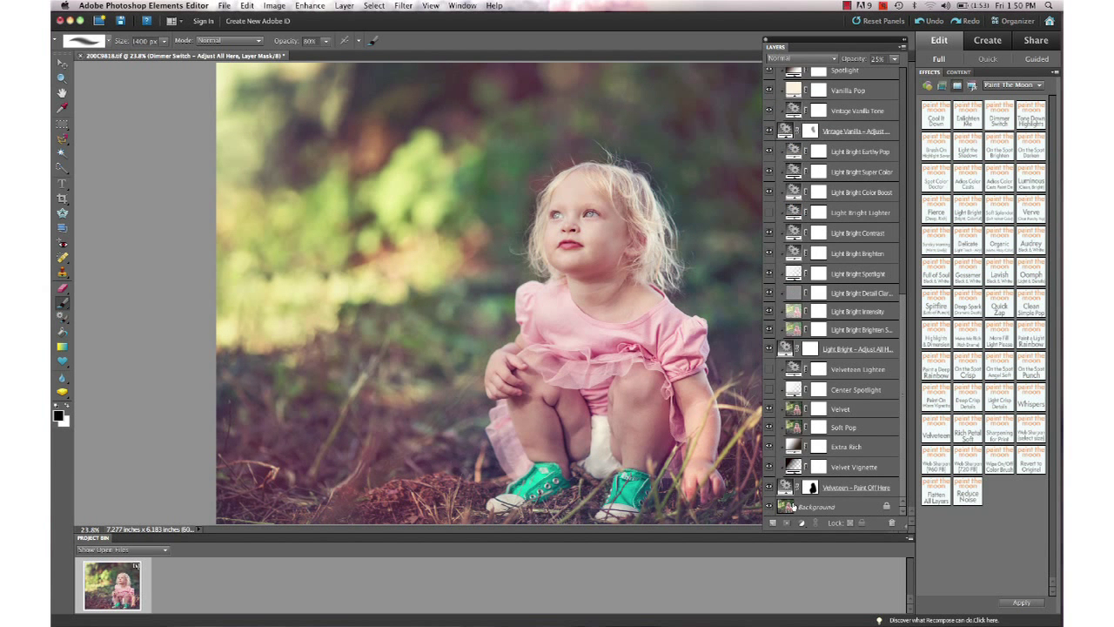
{"action": "left_click", "coordinate": [769, 508]}
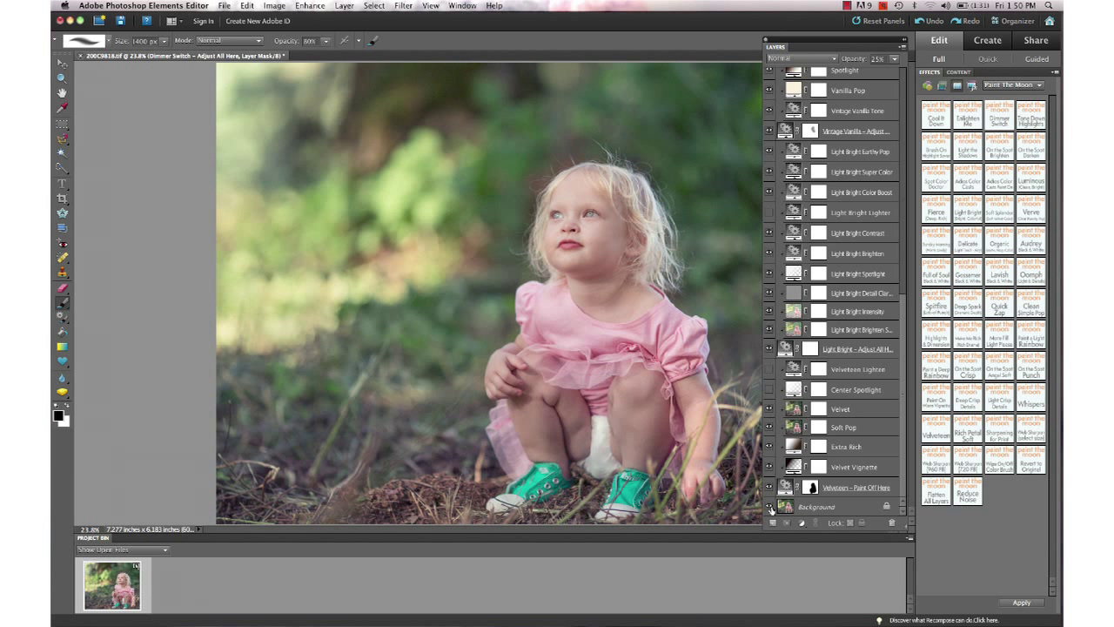